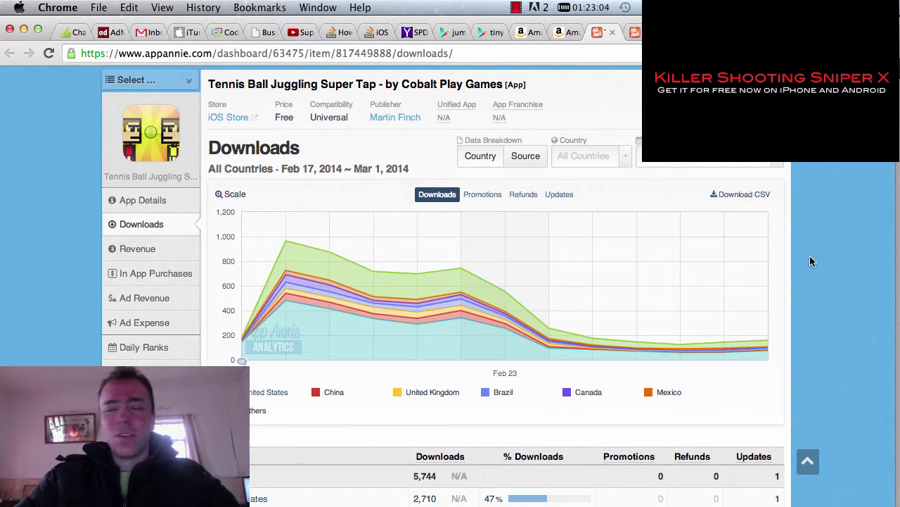
Step: Scroll through the Tennis Ball Juggling Super Tap downloads page to reach the chart
{"action": "scroll", "coordinate": [811, 257], "scroll_direction": "down", "scroll_amount": 2}
{"action": "scroll", "coordinate": [810, 256], "scroll_direction": "up", "scroll_amount": 3}
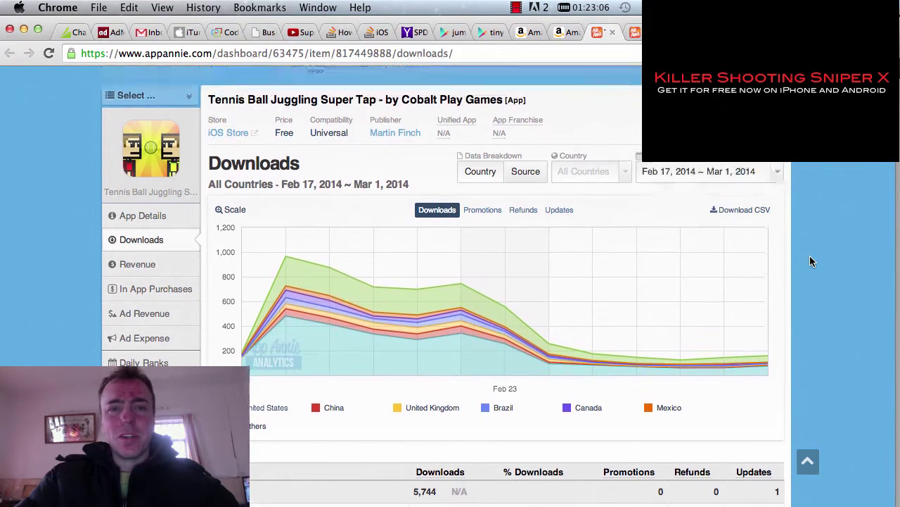
{"action": "scroll", "coordinate": [810, 261], "scroll_direction": "up", "scroll_amount": 2}
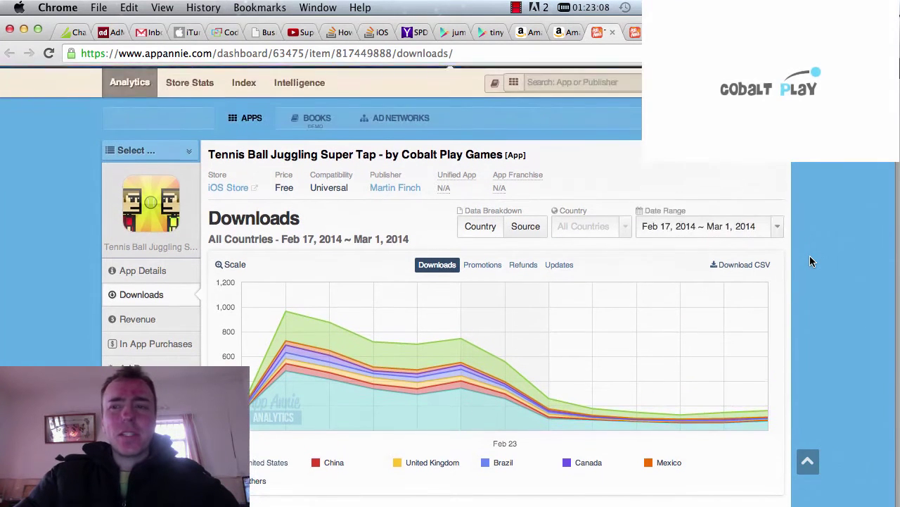
{"action": "scroll", "coordinate": [810, 261], "scroll_direction": "down", "scroll_amount": 2}
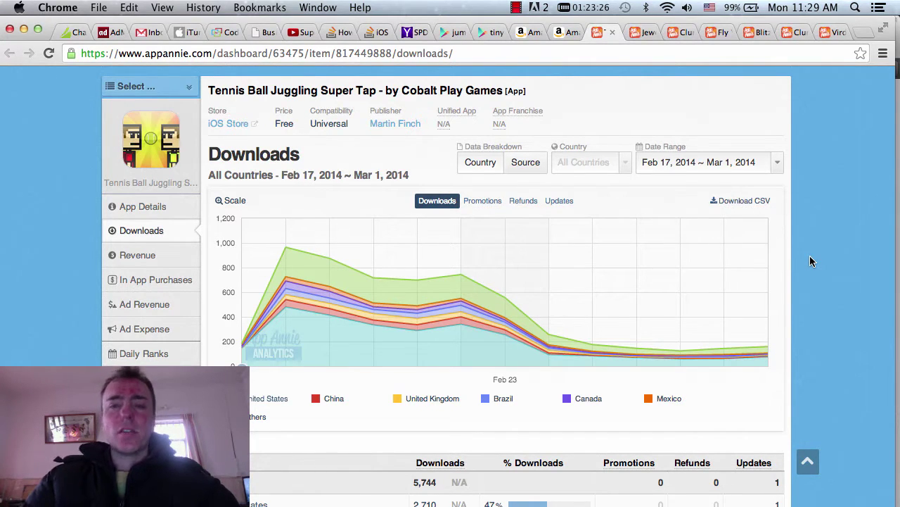
{"action": "scroll", "coordinate": [656, 265], "scroll_direction": "up", "scroll_amount": 3}
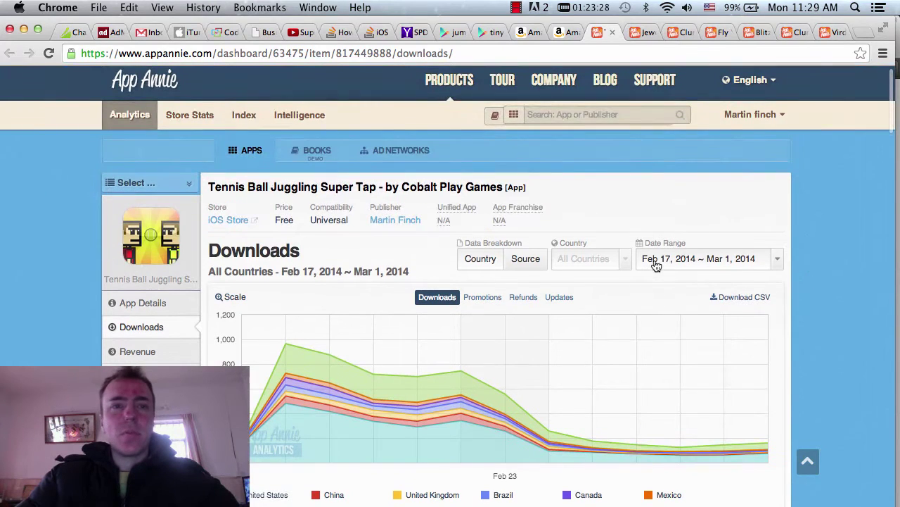
{"action": "scroll", "coordinate": [378, 163], "scroll_direction": "down", "scroll_amount": 2}
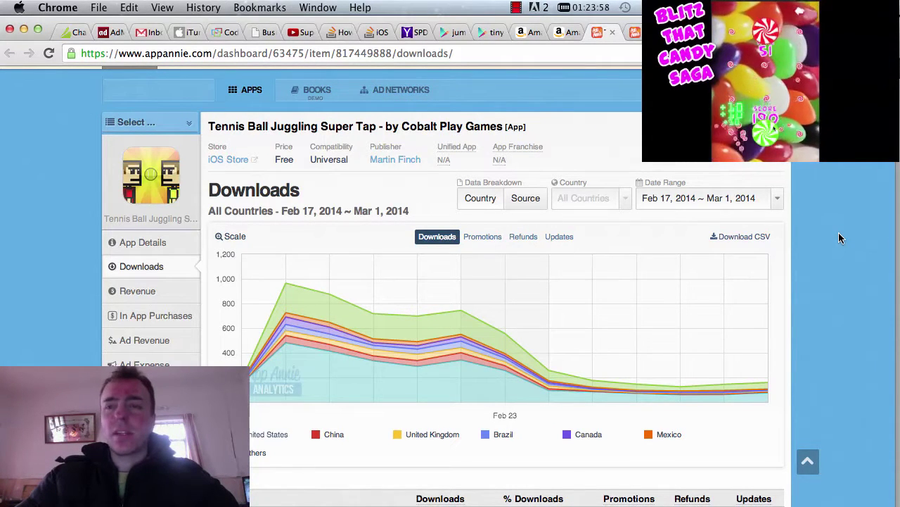
{"action": "scroll", "coordinate": [838, 238], "scroll_direction": "down", "scroll_amount": 3}
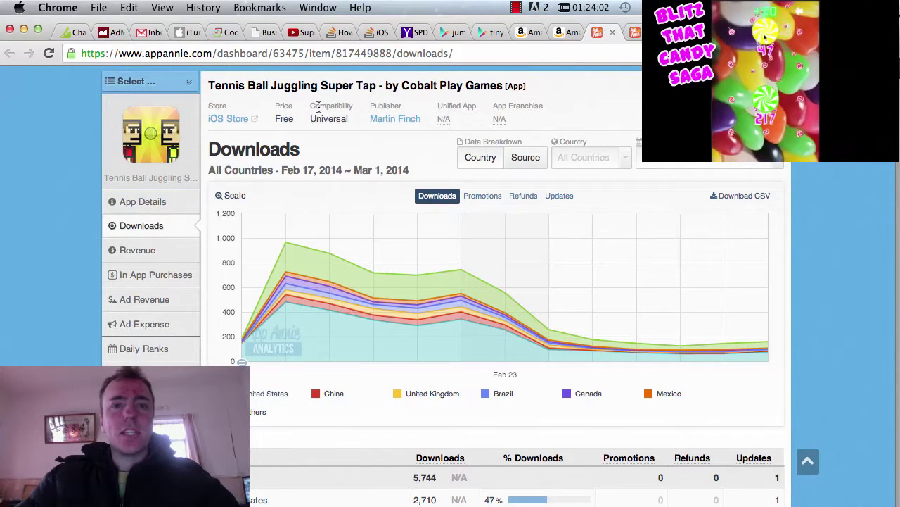
Step: Read the daily per-country download values, from the 965 peak on Feb 18 to 175 on Feb 25
{"action": "mouse_move", "coordinate": [407, 246]}
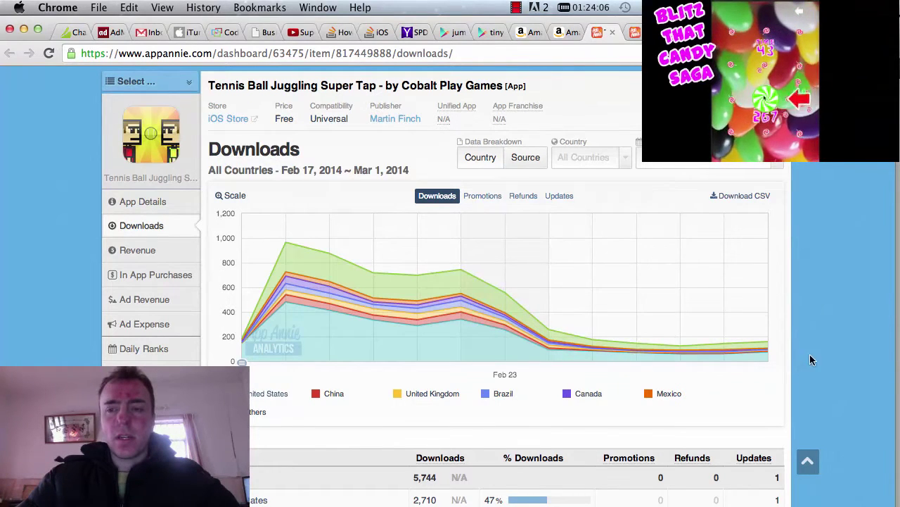
{"action": "mouse_move", "coordinate": [244, 294]}
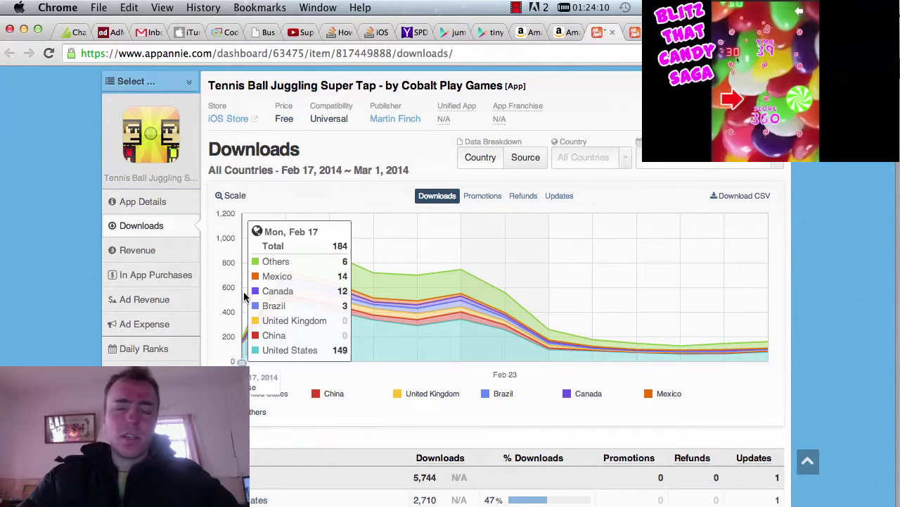
{"action": "mouse_move", "coordinate": [672, 300]}
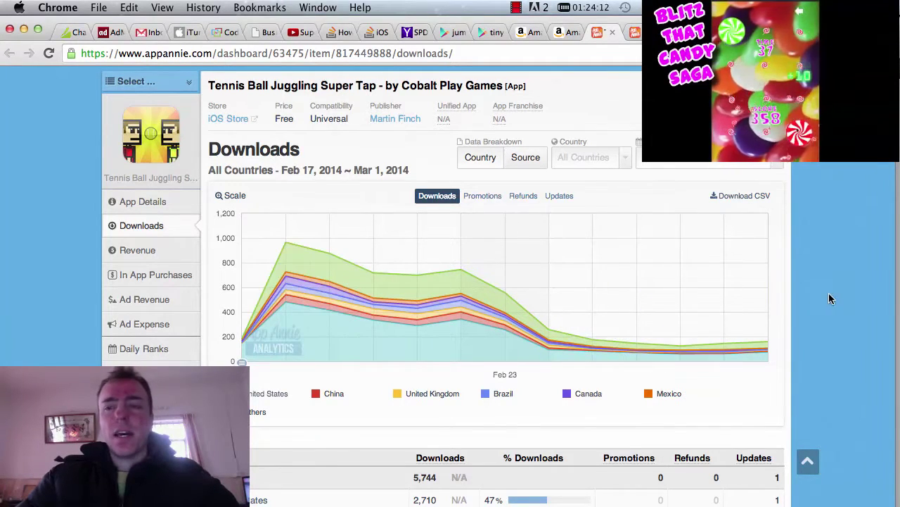
{"action": "mouse_move", "coordinate": [291, 298]}
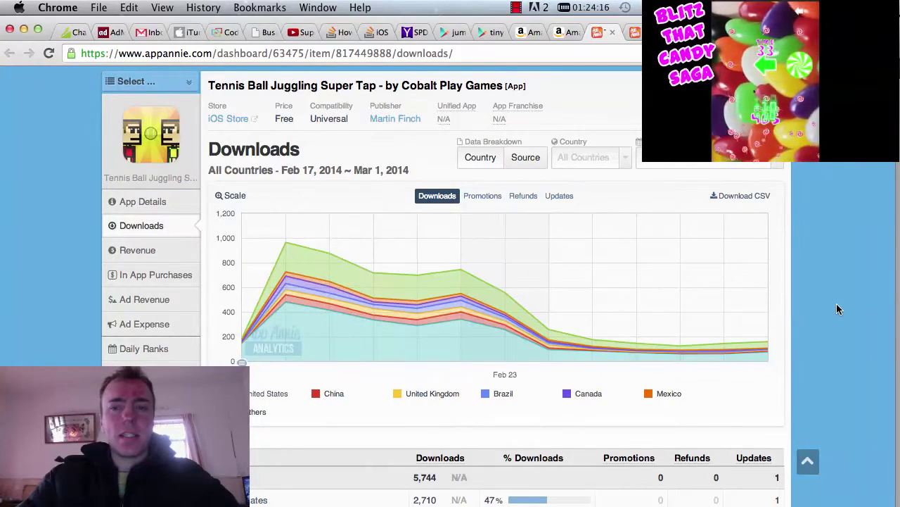
{"action": "mouse_move", "coordinate": [388, 296]}
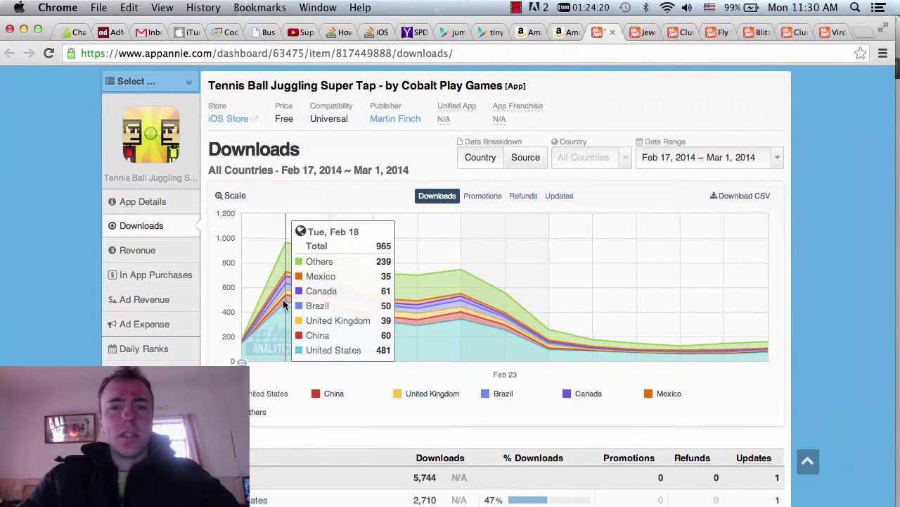
{"action": "mouse_move", "coordinate": [339, 302]}
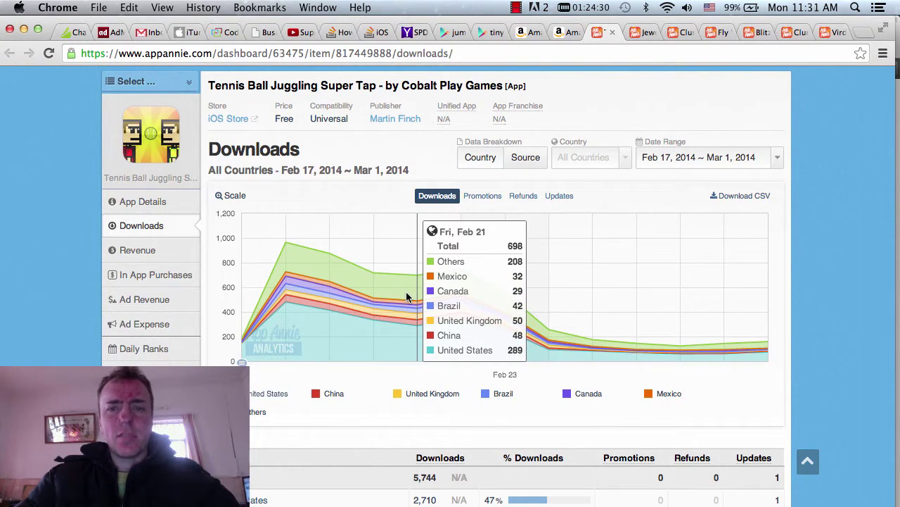
{"action": "mouse_move", "coordinate": [473, 282]}
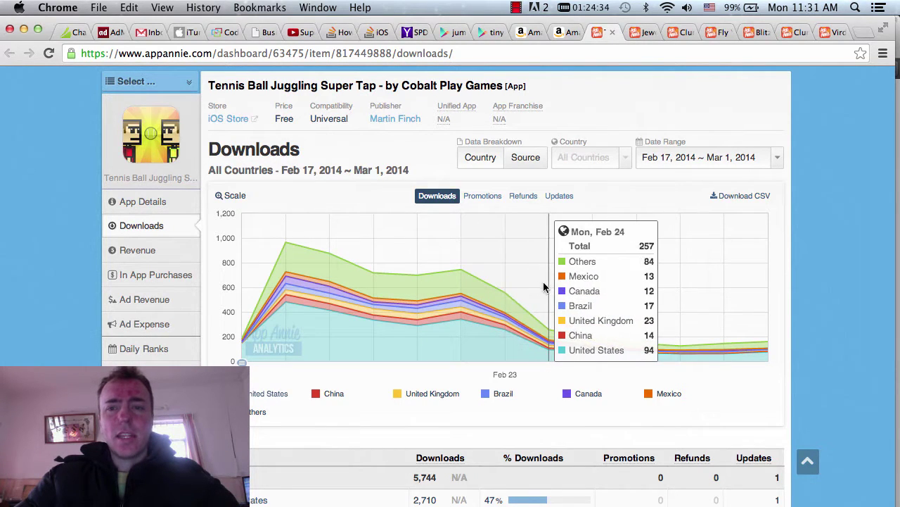
{"action": "mouse_move", "coordinate": [599, 298]}
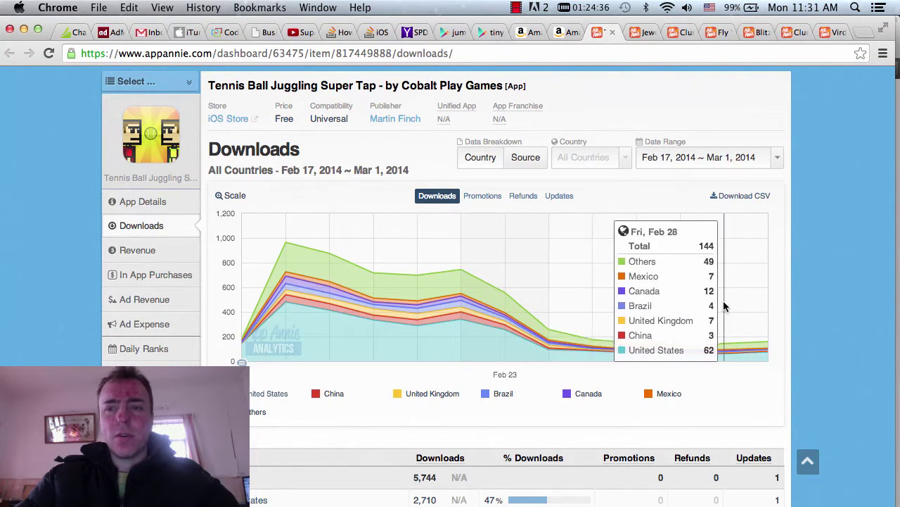
{"action": "mouse_move", "coordinate": [757, 307]}
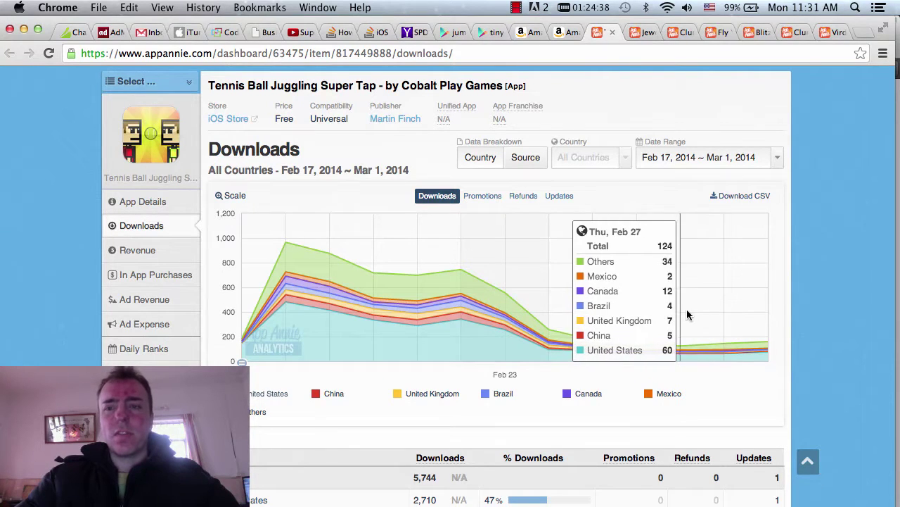
{"action": "mouse_move", "coordinate": [634, 315]}
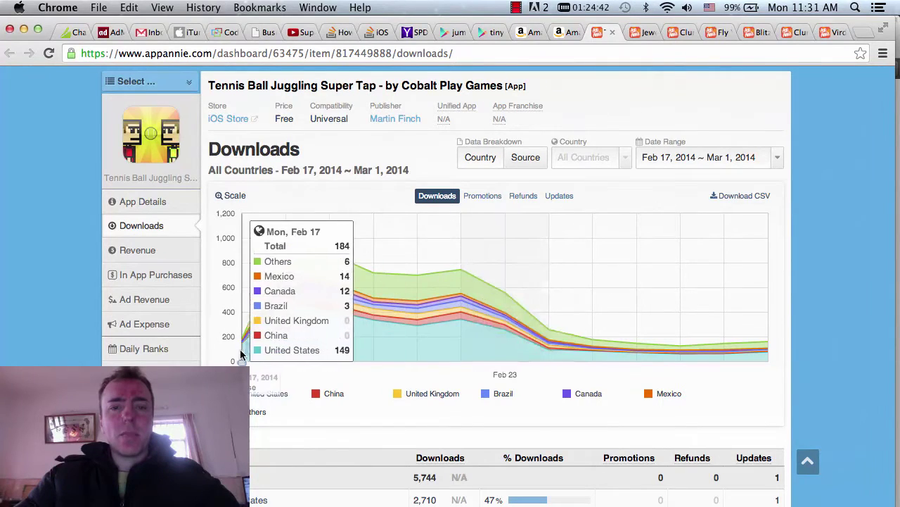
{"action": "mouse_move", "coordinate": [414, 263]}
{"action": "mouse_move", "coordinate": [561, 349]}
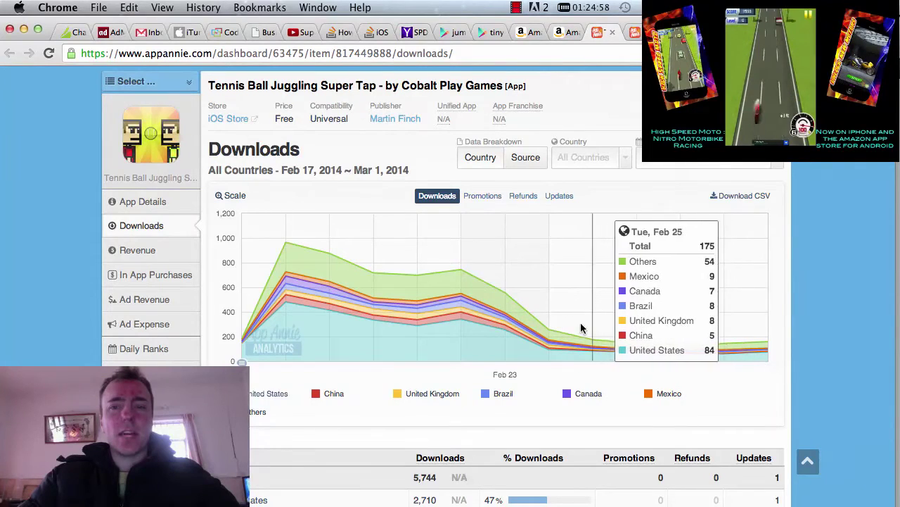
{"action": "left_click", "coordinate": [633, 35]}
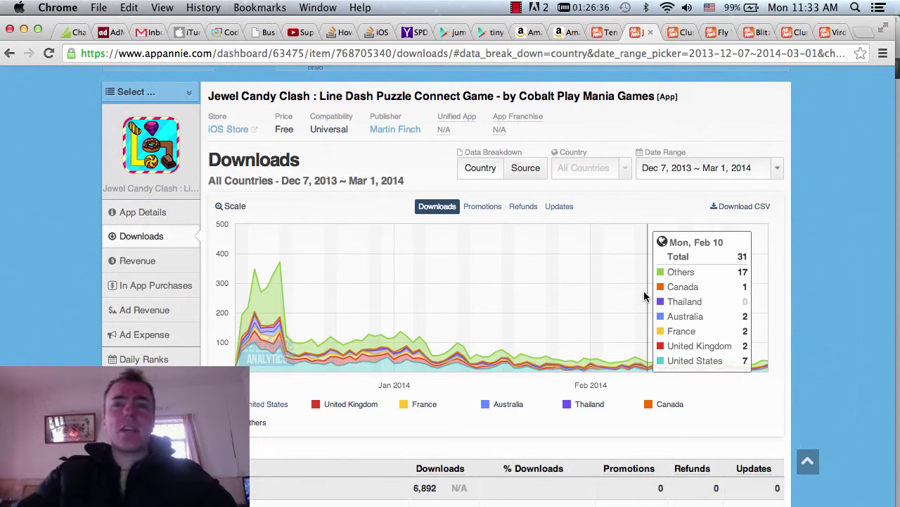
Step: View the Clumsy Cookie Traffic Heads downloads chart, then move on to Fly Yourself Up - Elf Heads
{"action": "left_click", "coordinate": [667, 35]}
{"action": "scroll", "coordinate": [647, 216], "scroll_direction": "up", "scroll_amount": 3}
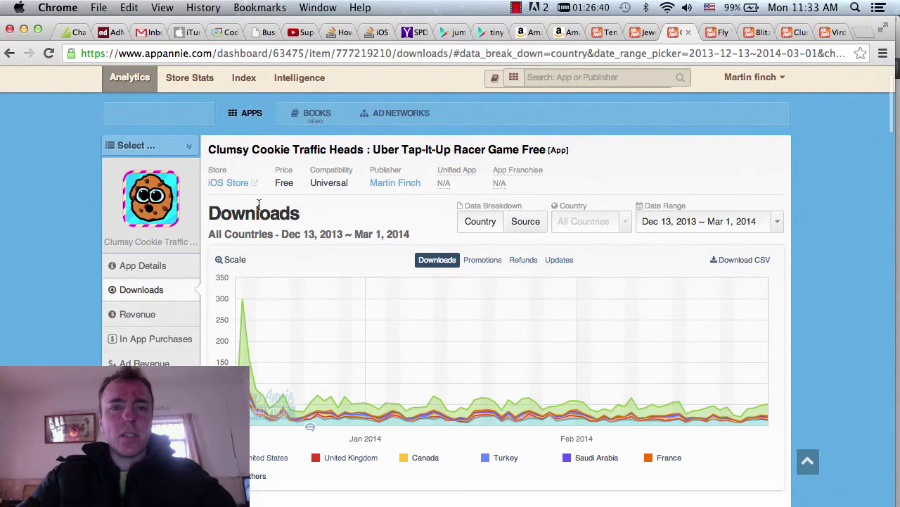
{"action": "scroll", "coordinate": [259, 204], "scroll_direction": "down", "scroll_amount": 1}
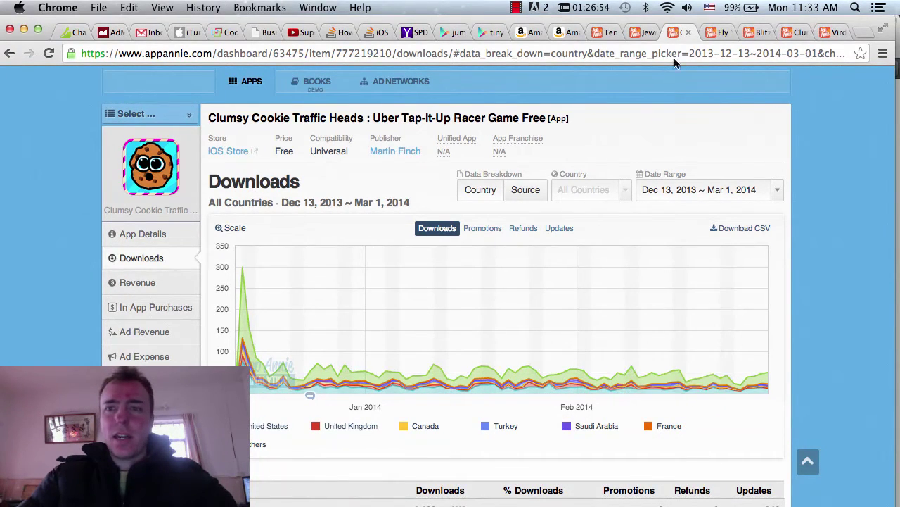
{"action": "left_click", "coordinate": [702, 37]}
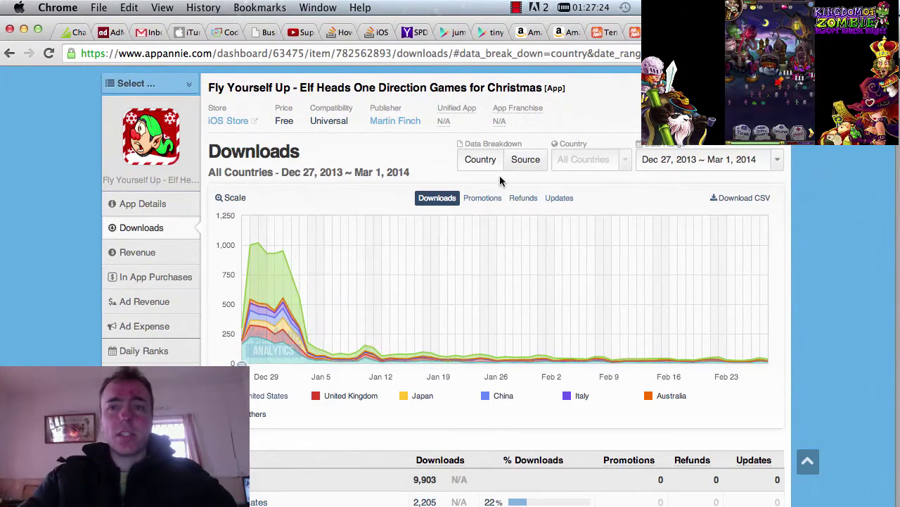
Step: Scroll to the Blitz That Candy Dash - Cobalt Downloads chart, May 8, 2013 – Mar 1, 2014
{"action": "scroll", "coordinate": [687, 281], "scroll_direction": "up", "scroll_amount": 1}
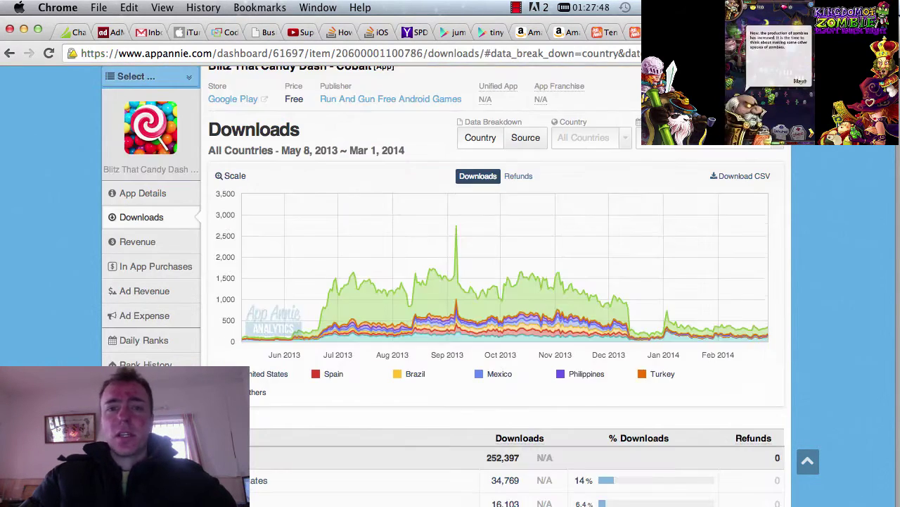
{"action": "scroll", "coordinate": [796, 165], "scroll_direction": "up", "scroll_amount": 1}
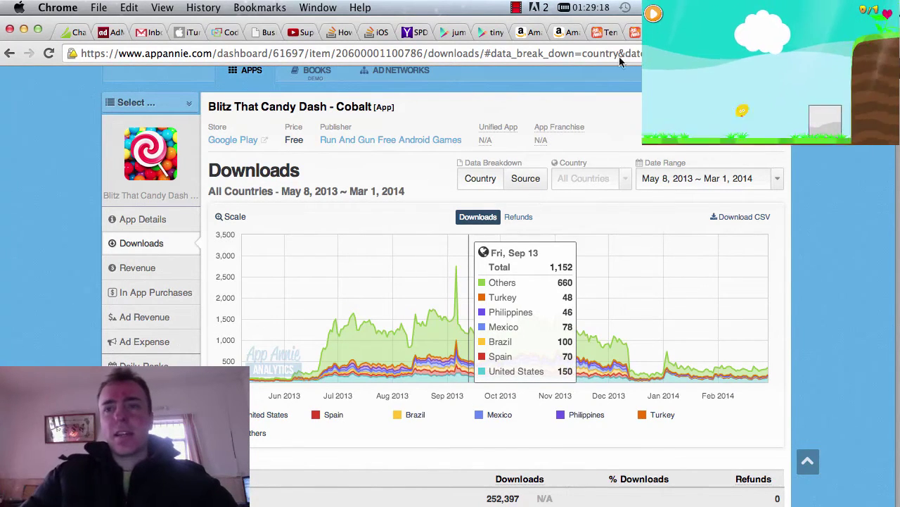
Step: Switch to the Clumsy Cookie Traffic Saga Google Play downloads chart for Dec 5, 2013 – Mar 1, 2014
{"action": "key", "text": "ctrl+Tab"}
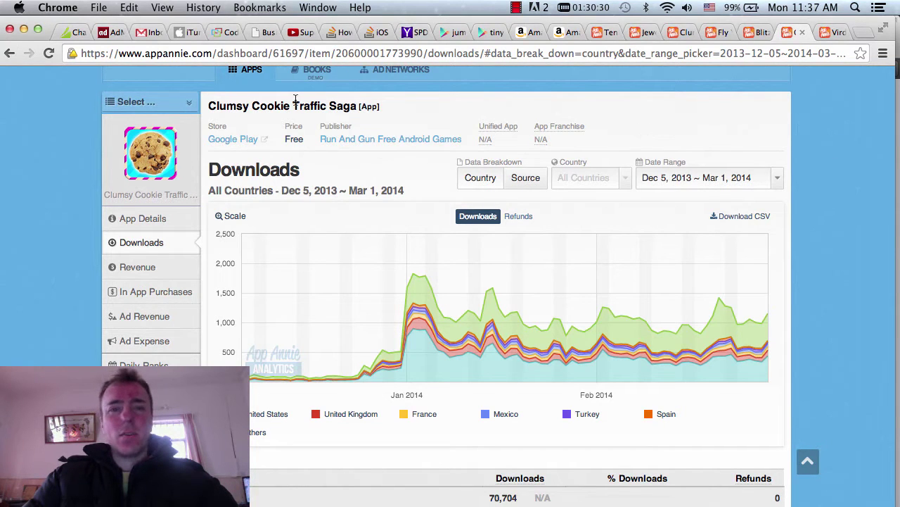
Step: Select Food Clicker - Tap The Pizza from the app list
{"action": "left_click", "coordinate": [191, 106]}
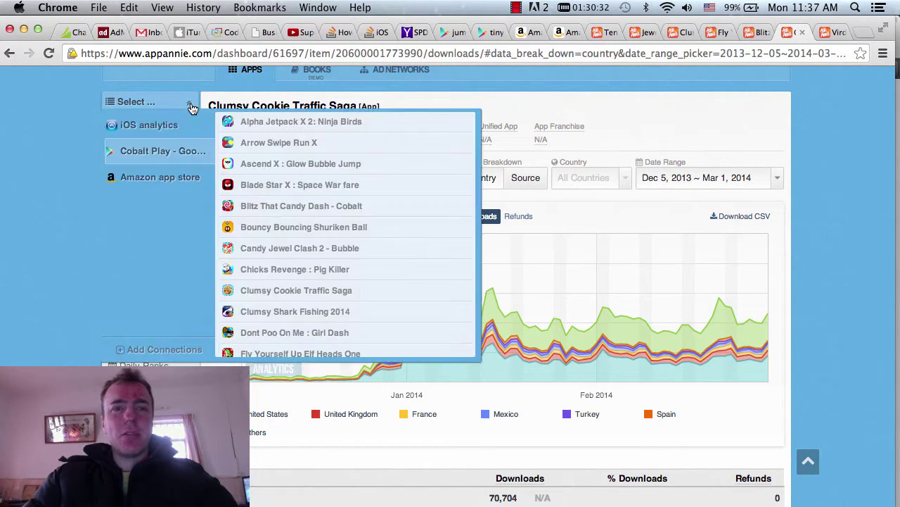
{"action": "scroll", "coordinate": [370, 224], "scroll_direction": "down", "scroll_amount": 5}
{"action": "scroll", "coordinate": [369, 223], "scroll_direction": "down", "scroll_amount": 1}
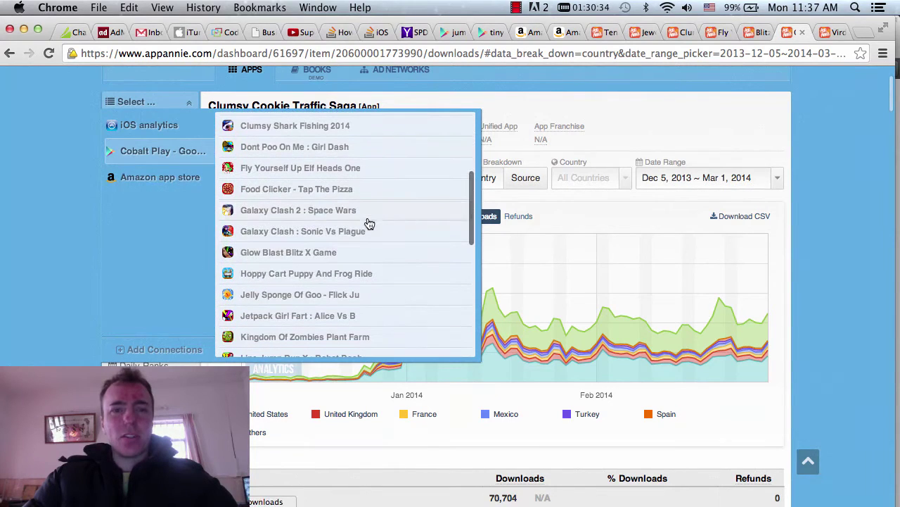
{"action": "left_click", "coordinate": [301, 191]}
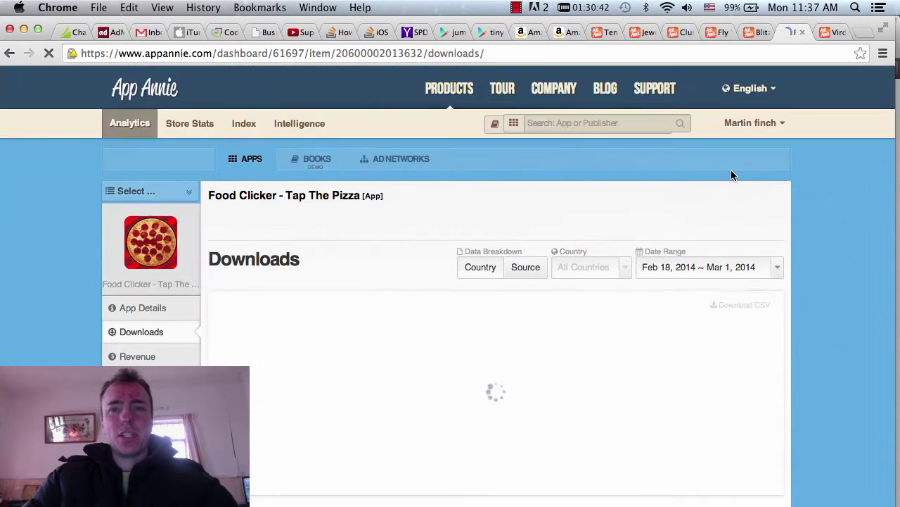
{"action": "scroll", "coordinate": [794, 248], "scroll_direction": "down", "scroll_amount": 3}
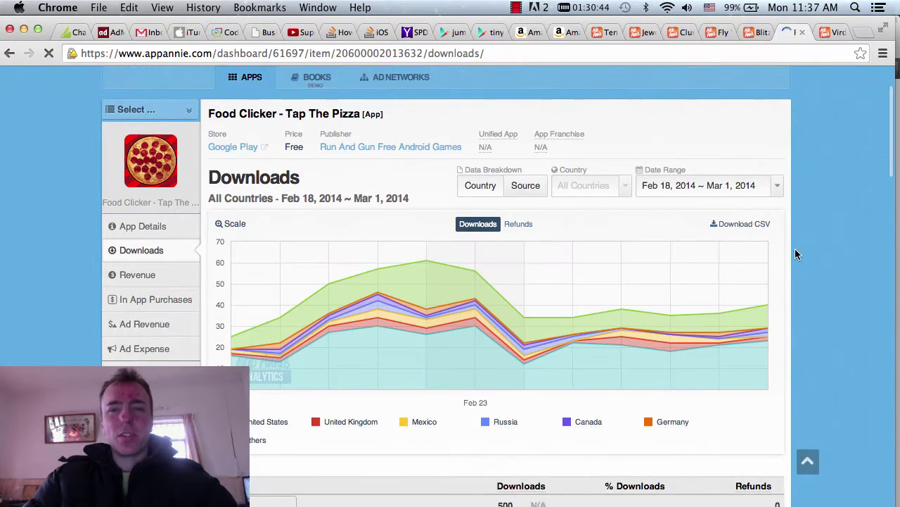
Step: Set the date range to All Time to show the app's entire download history
{"action": "left_click", "coordinate": [746, 185]}
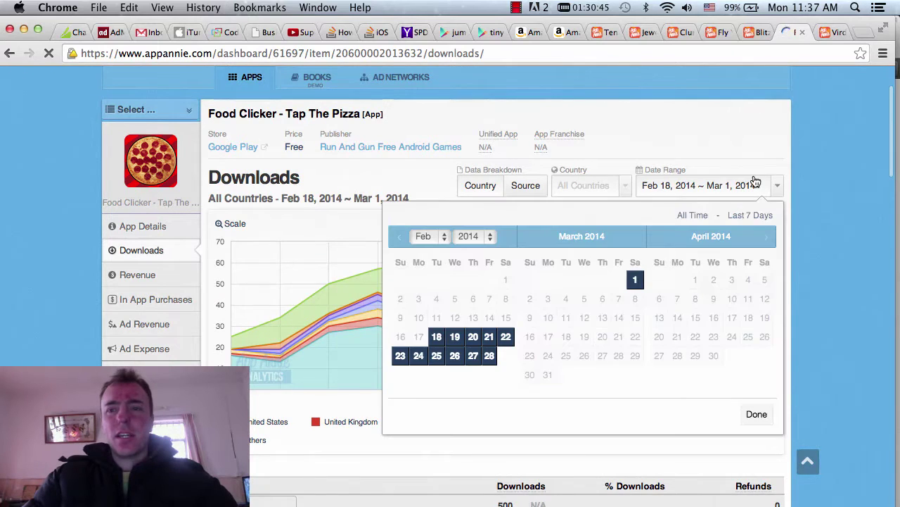
{"action": "left_click", "coordinate": [676, 217]}
{"action": "scroll", "coordinate": [792, 189], "scroll_direction": "down", "scroll_amount": 1}
{"action": "scroll", "coordinate": [788, 189], "scroll_direction": "down", "scroll_amount": 2}
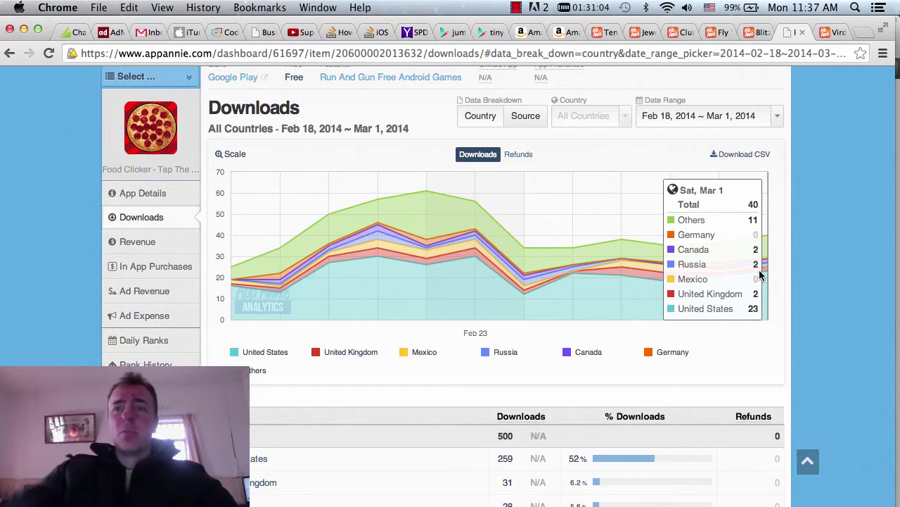
Step: Switch to the Vird The Flappy Dragon downloads page and scroll to its chart
{"action": "left_click", "coordinate": [821, 34]}
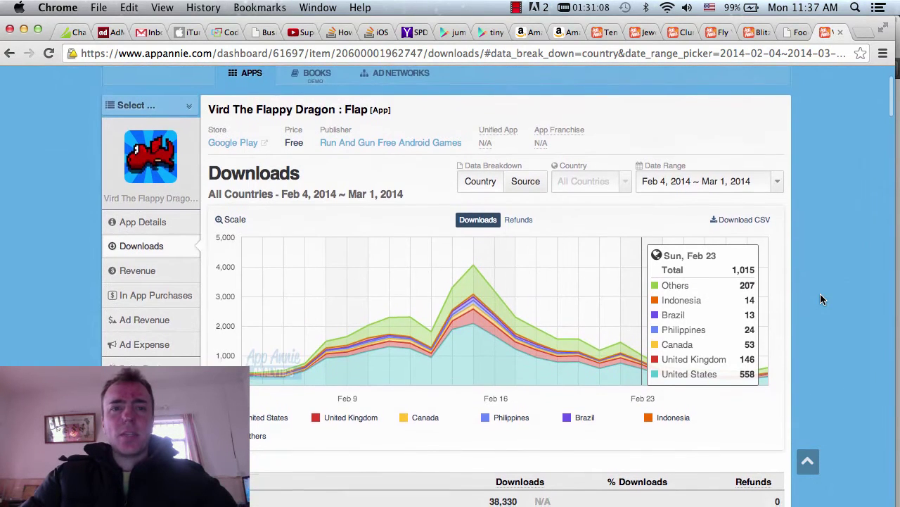
{"action": "scroll", "coordinate": [820, 294], "scroll_direction": "down", "scroll_amount": 1}
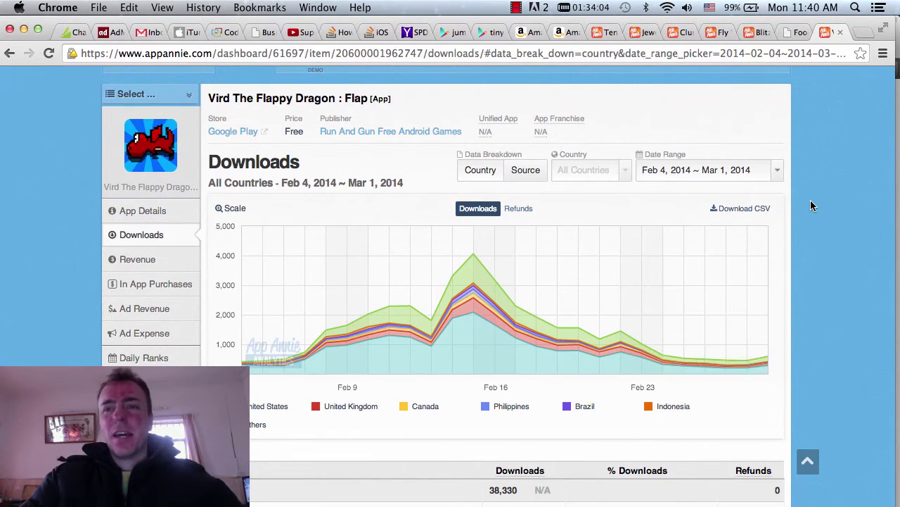
{"action": "scroll", "coordinate": [811, 200], "scroll_direction": "down", "scroll_amount": 3}
{"action": "scroll", "coordinate": [810, 200], "scroll_direction": "up", "scroll_amount": 5}
{"action": "scroll", "coordinate": [810, 199], "scroll_direction": "down", "scroll_amount": 2}
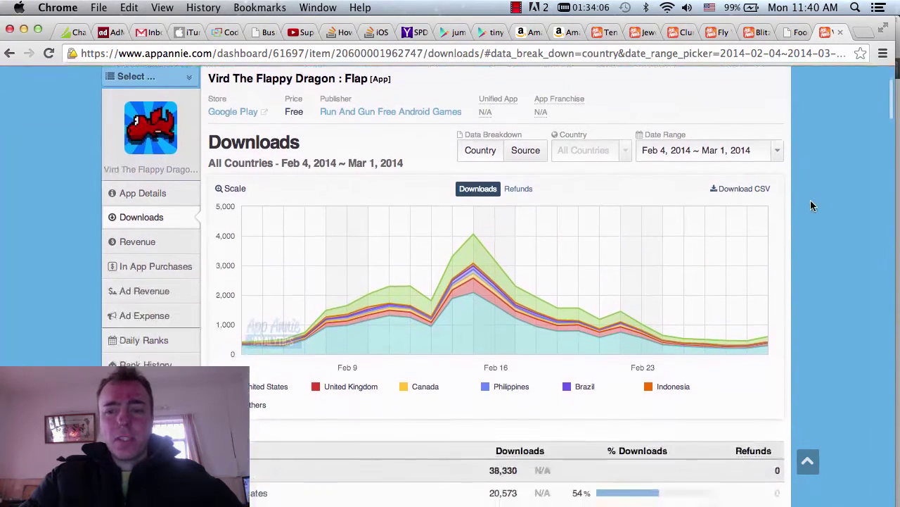
{"action": "scroll", "coordinate": [810, 200], "scroll_direction": "up", "scroll_amount": 2}
{"action": "scroll", "coordinate": [810, 200], "scroll_direction": "down", "scroll_amount": 2}
{"action": "scroll", "coordinate": [810, 200], "scroll_direction": "up", "scroll_amount": 2}
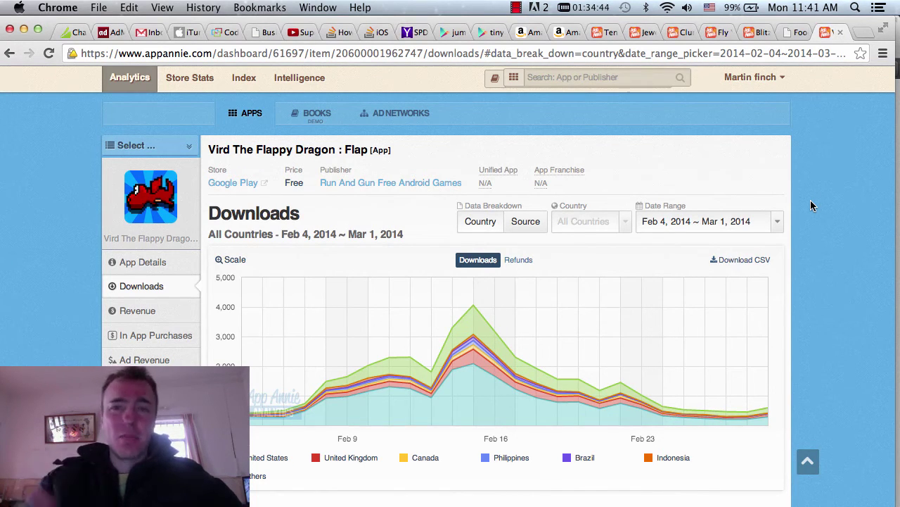
{"action": "scroll", "coordinate": [810, 205], "scroll_direction": "down", "scroll_amount": 1}
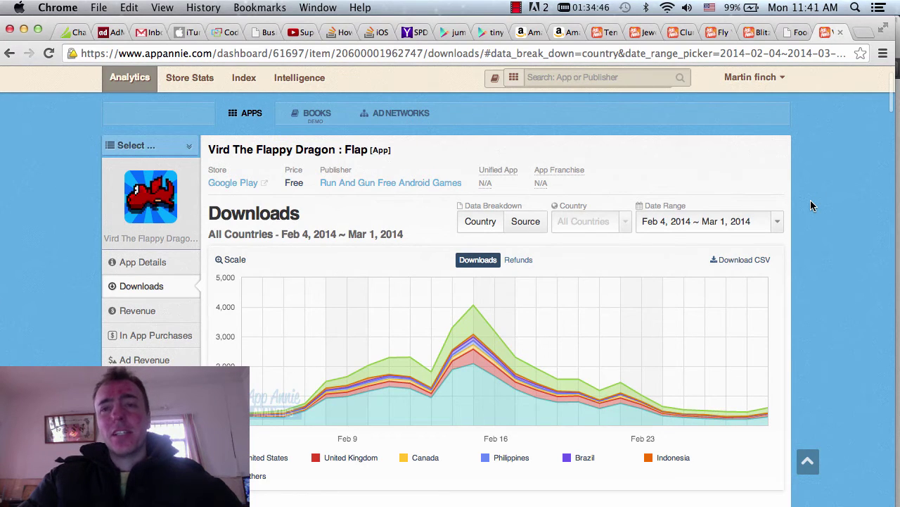